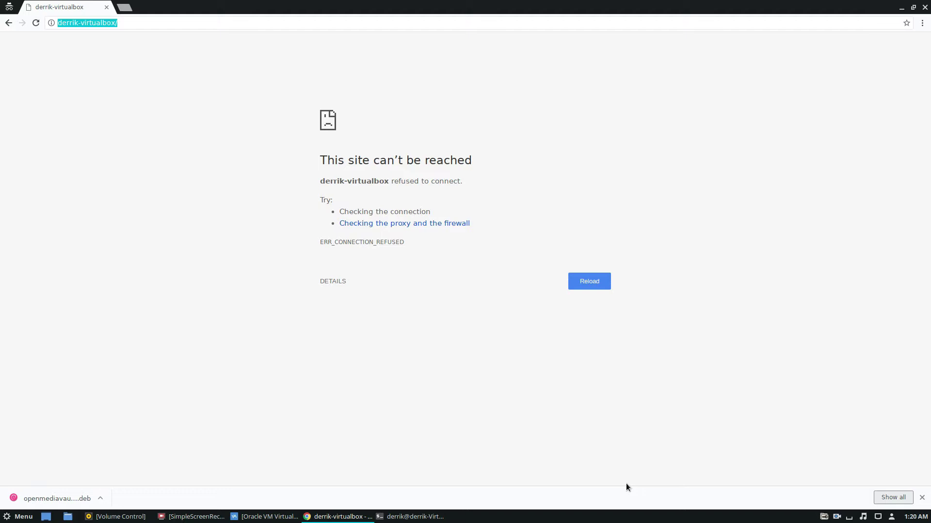
Bring the terminal window forward, move it left and clear its screen.
{"action": "left_click", "coordinate": [270, 517]}
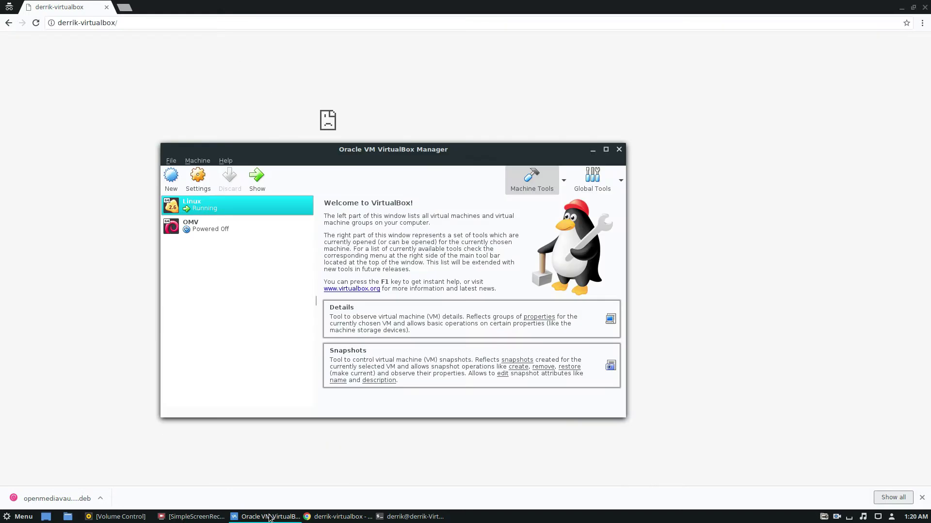
{"action": "left_click", "coordinate": [270, 517]}
{"action": "left_click", "coordinate": [129, 23]}
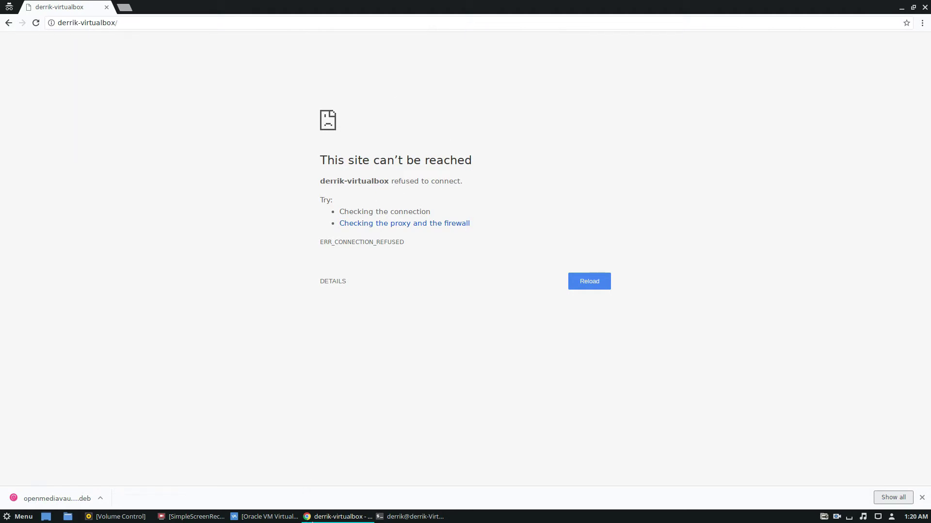
{"action": "left_click", "coordinate": [413, 517]}
{"action": "left_click_drag", "start_coordinate": [419, 152], "coordinate": [254, 141]}
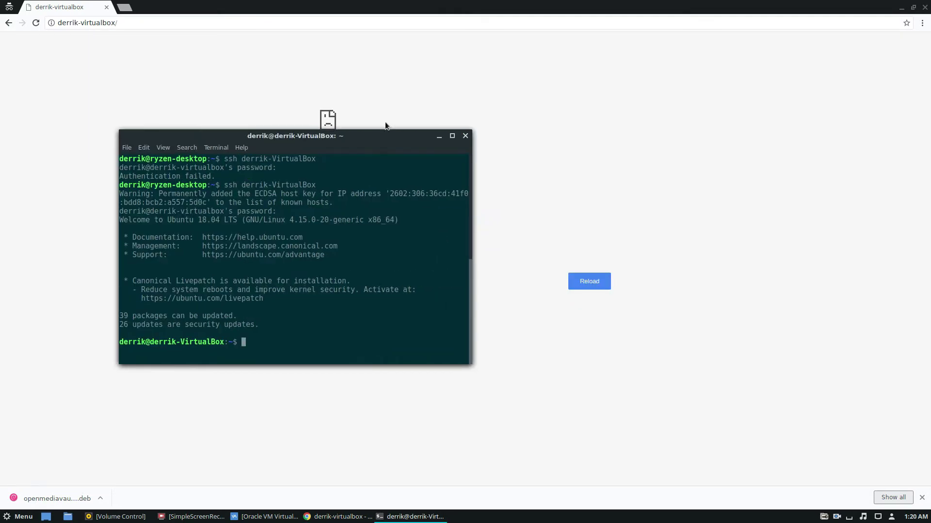
{"action": "type", "text": "clear"}
{"action": "key", "text": "Return"}
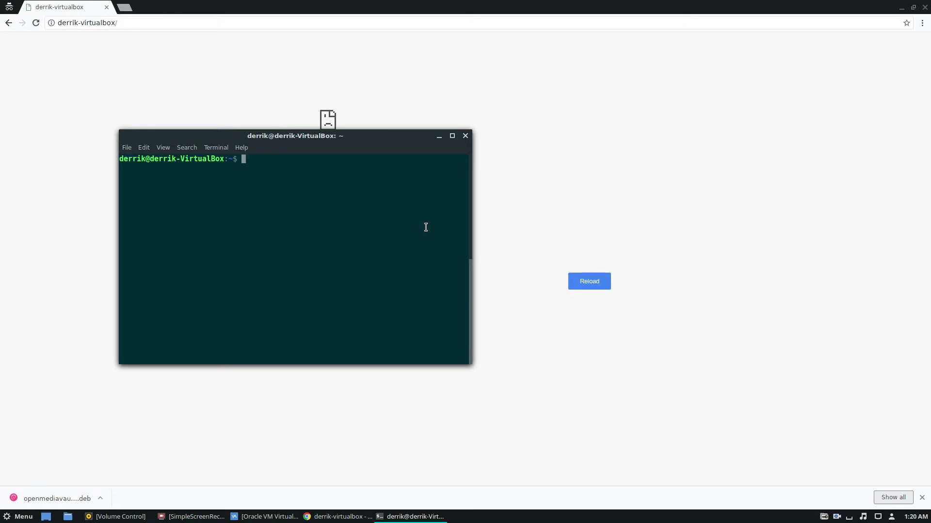
Install transmission-cli, transmission-common and transmission-daemon with sudo apt, entering the password and confirming.
{"action": "type", "text": "sudo apt install transmission-c"}
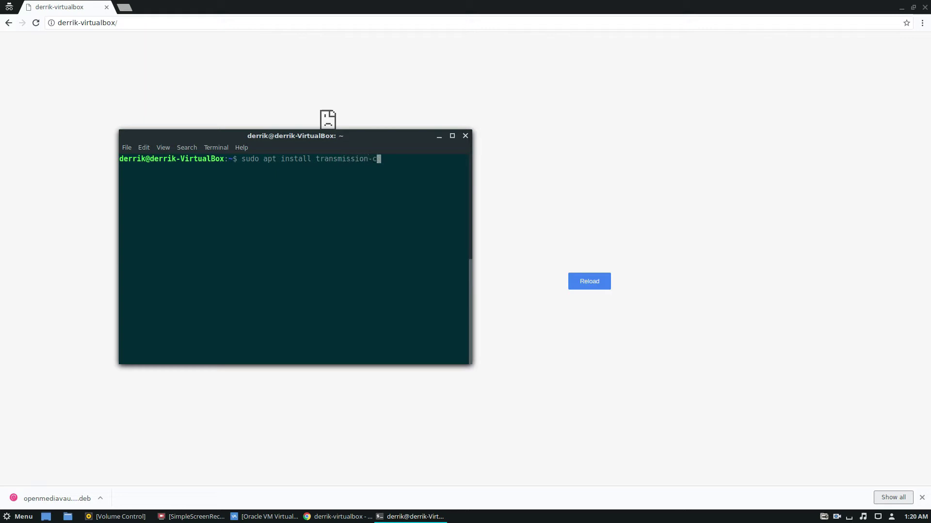
{"action": "type", "text": "li transmission-common transmission-daemon"}
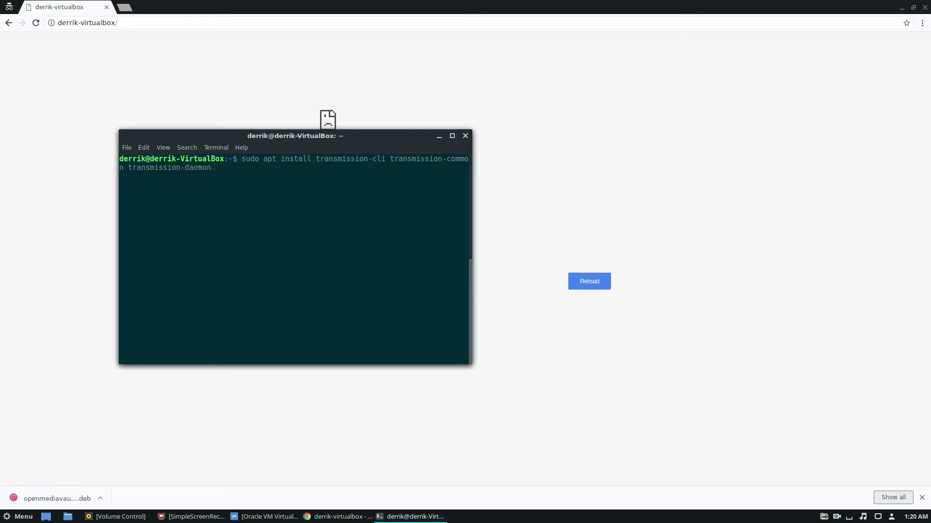
{"action": "key", "text": "Return"}
{"action": "key", "text": "Return"}
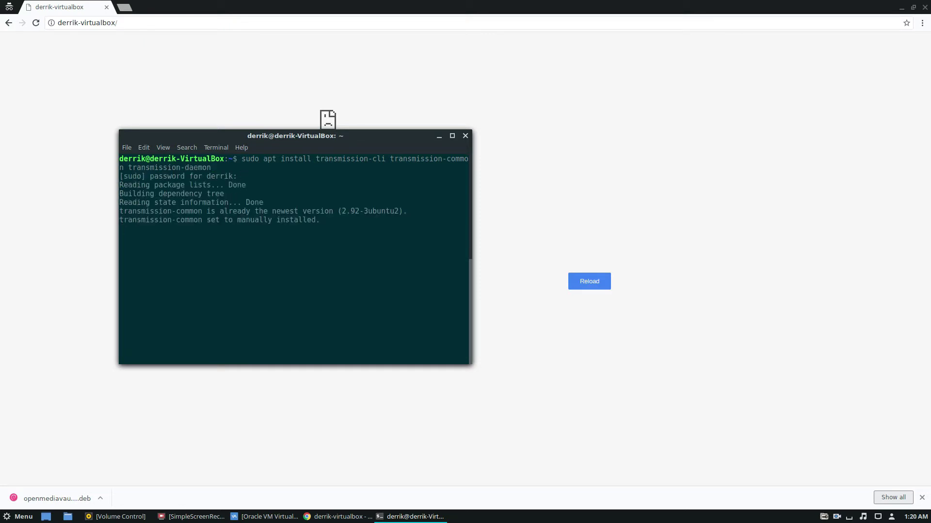
{"action": "key", "text": "Return"}
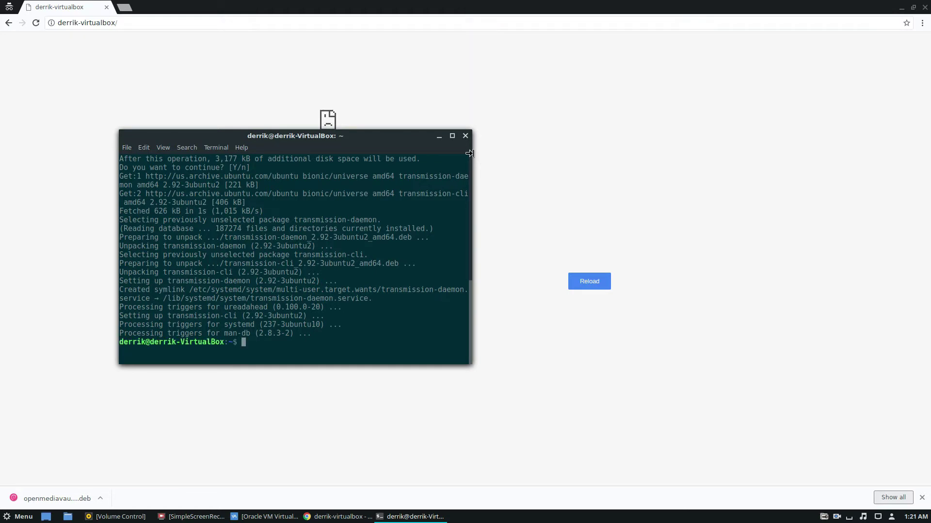
Open a root shell with sudo -s and stop the transmission-daemon service.
{"action": "type", "text": "su"}
{"action": "key", "text": "Return"}
{"action": "key", "text": "Return"}
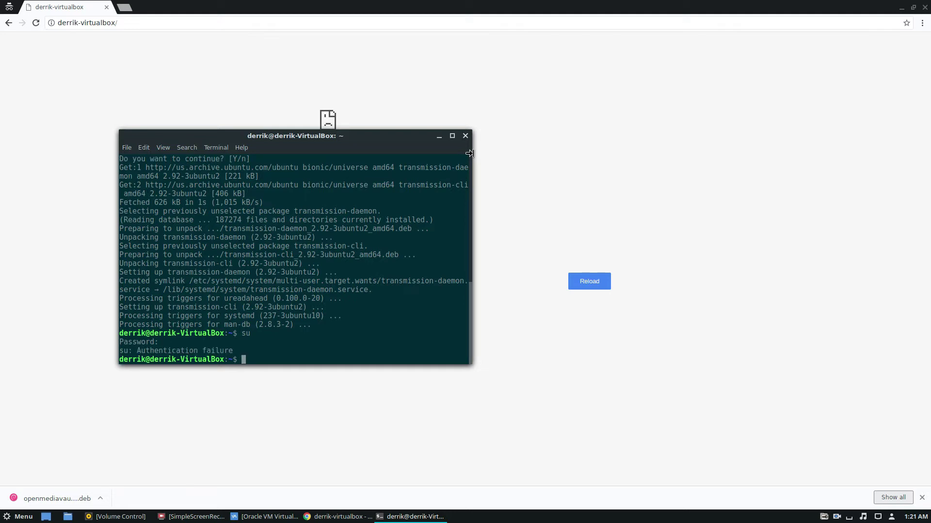
{"action": "type", "text": "sudo -s"}
{"action": "key", "text": "Return"}
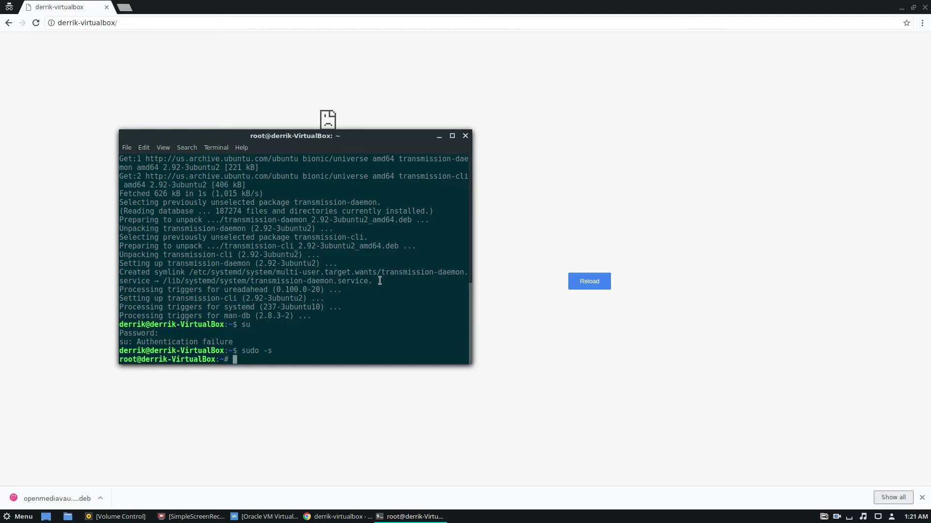
{"action": "left_click_drag", "start_coordinate": [376, 281], "coordinate": [116, 272]}
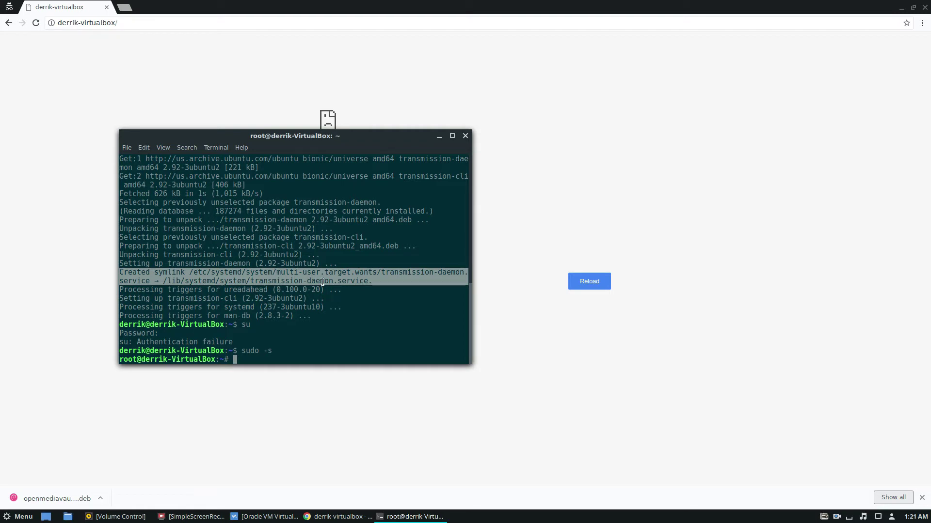
{"action": "left_click", "coordinate": [297, 285]}
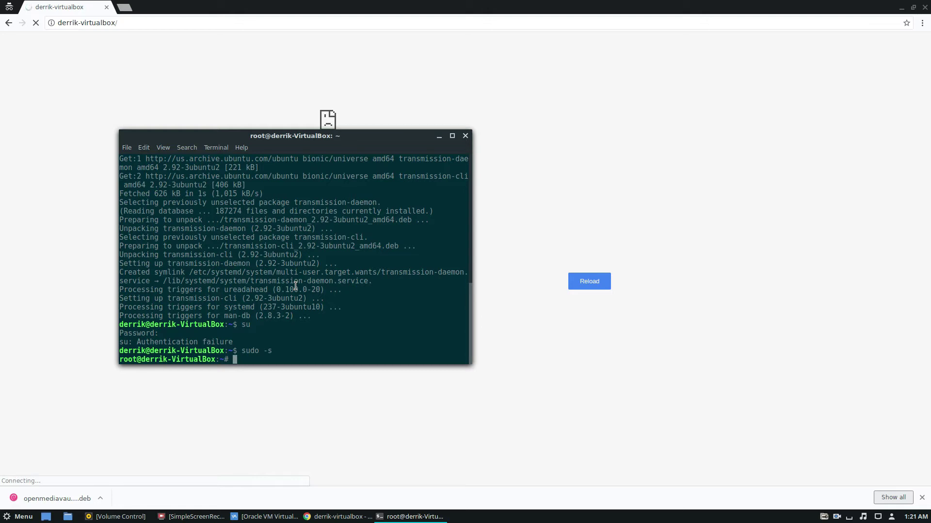
{"action": "type", "text": "s"}
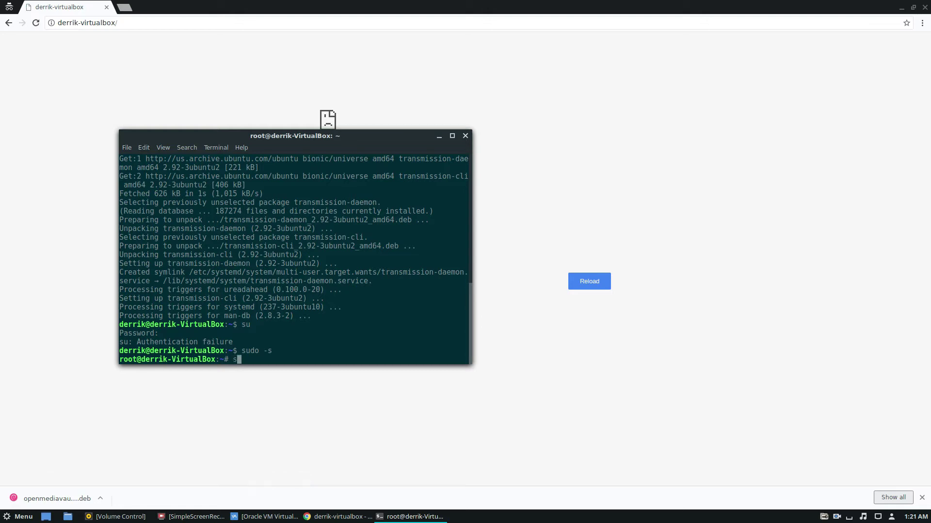
{"action": "type", "text": "ystemctl stop transmission-da"}
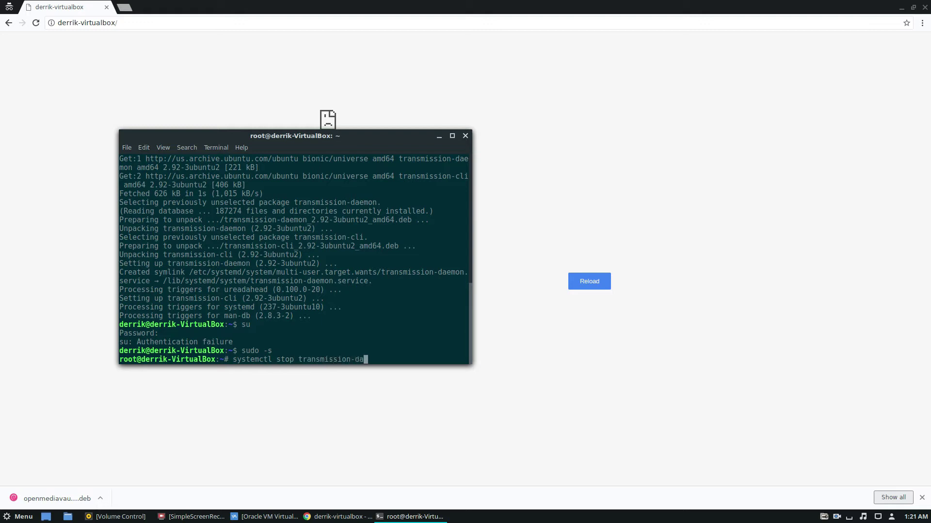
{"action": "type", "text": "emon"}
{"action": "key", "text": "Return"}
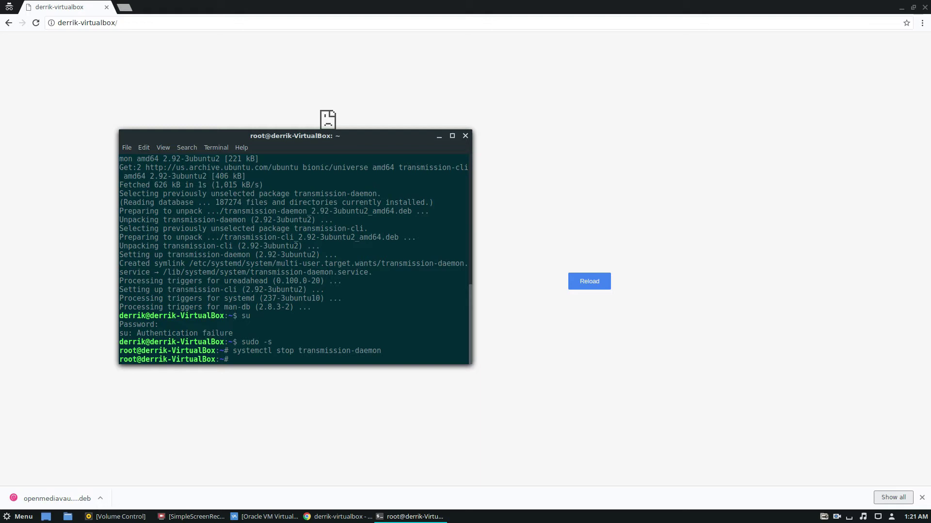
Open /var/lib/transmission-daemon/info/settings.json in nano.
{"action": "type", "text": "nano /var/lib/te"}
{"action": "key", "text": "BackSpace"}
{"action": "type", "text": "ras"}
{"action": "type", "text": "n"}
{"action": "key", "text": "Tab"}
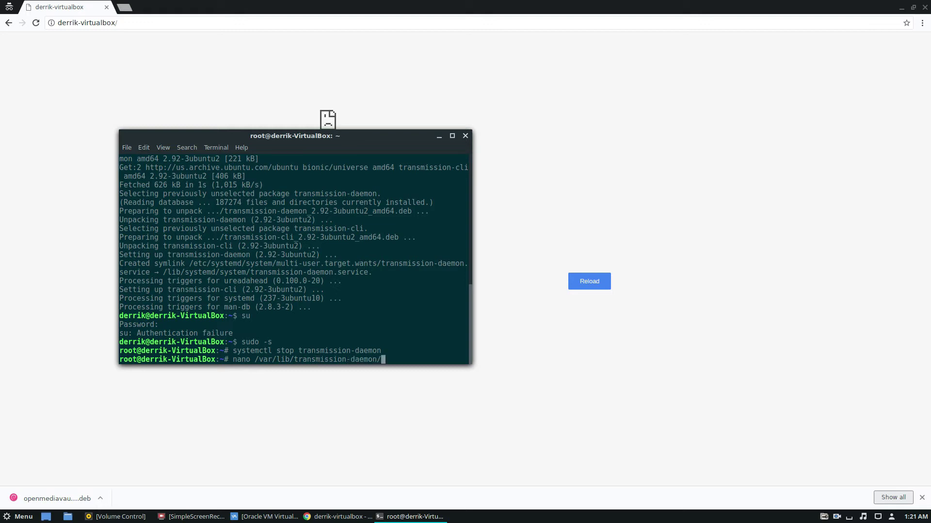
{"action": "type", "text": "info/s"}
{"action": "type", "text": "e"}
{"action": "key", "text": "Tab"}
{"action": "key", "text": "Return"}
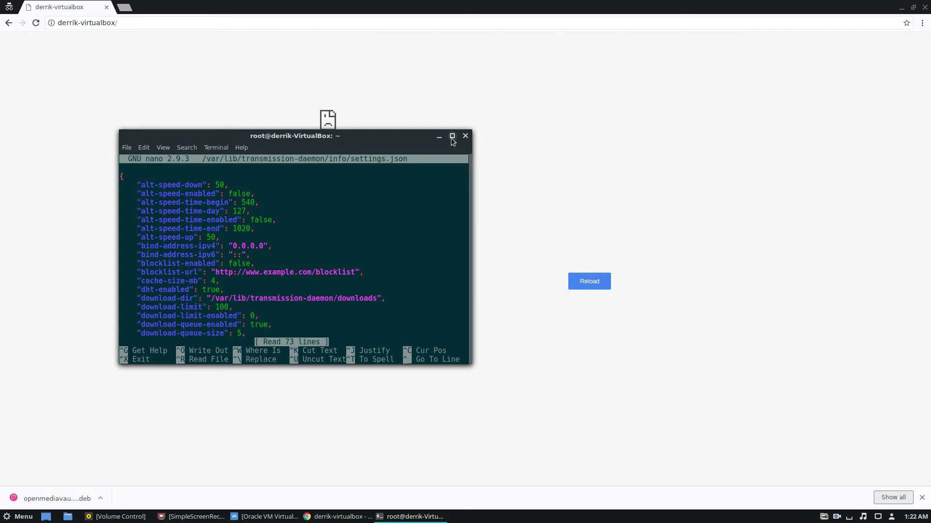
Maximize nano and replace the hashed rpc-password value with a new plain-text password.
{"action": "key", "text": "super+Up"}
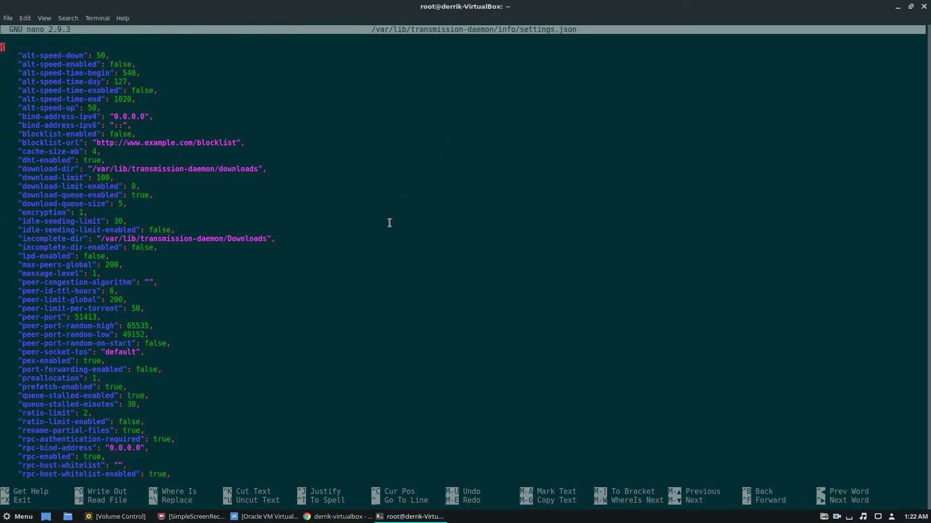
{"action": "key", "text": "Down"}
{"action": "key", "text": "Down"}
{"action": "key", "text": "Down"}
{"action": "key", "text": "Down"}
{"action": "key", "text": "Down"}
{"action": "key", "text": "Down"}
{"action": "key", "text": "Down"}
{"action": "key", "text": "Down"}
{"action": "key", "text": "Down"}
{"action": "key", "text": "Down"}
{"action": "key", "text": "Down"}
{"action": "key", "text": "Down"}
{"action": "key", "text": "Down"}
{"action": "key", "text": "Down"}
{"action": "key", "text": "Down"}
{"action": "key", "text": "Down"}
{"action": "key", "text": "Down"}
{"action": "key", "text": "Down"}
{"action": "key", "text": "Down"}
{"action": "key", "text": "Down"}
{"action": "key", "text": "Down"}
{"action": "key", "text": "Down"}
{"action": "key", "text": "Down"}
{"action": "key", "text": "Down"}
{"action": "key", "text": "Down"}
{"action": "key", "text": "Down"}
{"action": "key", "text": "Down"}
{"action": "key", "text": "Down"}
{"action": "key", "text": "Down"}
{"action": "key", "text": "Down"}
{"action": "key", "text": "Down"}
{"action": "key", "text": "Down"}
{"action": "key", "text": "Down"}
{"action": "key", "text": "Down"}
{"action": "key", "text": "Down"}
{"action": "key", "text": "Down"}
{"action": "key", "text": "Down"}
{"action": "key", "text": "Down"}
{"action": "key", "text": "Down"}
{"action": "key", "text": "Down"}
{"action": "key", "text": "Right"}
{"action": "key", "text": "Right"}
{"action": "key", "text": "Right"}
{"action": "key", "text": "Right"}
{"action": "key", "text": "Right"}
{"action": "key", "text": "Down"}
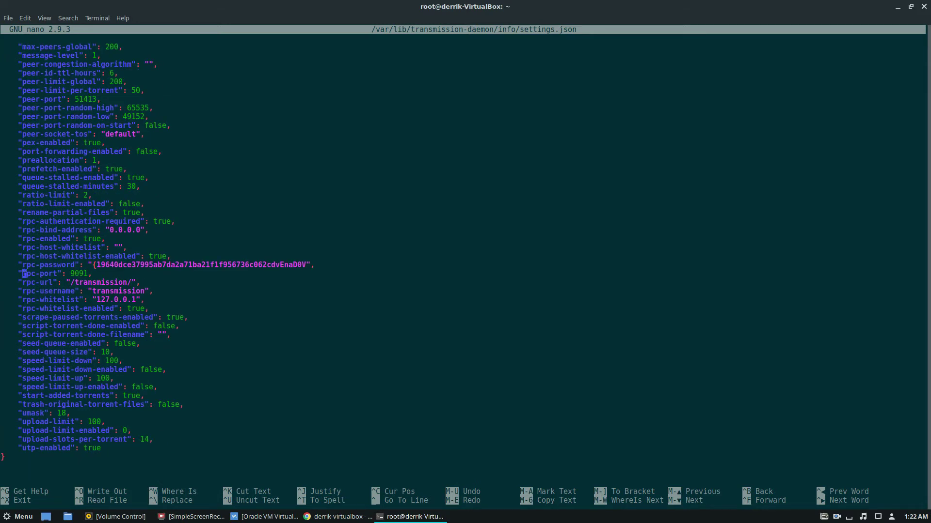
{"action": "key", "text": "Down"}
{"action": "key", "text": "Down"}
{"action": "key", "text": "Down"}
{"action": "key", "text": "Down"}
{"action": "key", "text": "Down"}
{"action": "key", "text": "Up"}
{"action": "key", "text": "Up"}
{"action": "key", "text": "Up"}
{"action": "key", "text": "Up"}
{"action": "key", "text": "Up"}
{"action": "key", "text": "Up"}
{"action": "key", "text": "Right"}
{"action": "key", "text": "Right"}
{"action": "key", "text": "Right"}
{"action": "key", "text": "Right"}
{"action": "key", "text": "Right"}
{"action": "key", "text": "Right"}
{"action": "key", "text": "Right"}
{"action": "key", "text": "Right"}
{"action": "key", "text": "Right"}
{"action": "key", "text": "Right"}
{"action": "key", "text": "Right"}
{"action": "key", "text": "Right"}
{"action": "key", "text": "Right"}
{"action": "key", "text": "Right"}
{"action": "key", "text": "Right"}
{"action": "key", "text": "Right"}
{"action": "key", "text": "Right"}
{"action": "key", "text": "Left"}
{"action": "key", "text": "Delete"}
{"action": "key", "text": "Delete"}
{"action": "key", "text": "Delete"}
{"action": "key", "text": "Delete"}
{"action": "key", "text": "Delete"}
{"action": "key", "text": "Delete"}
{"action": "key", "text": "Delete"}
{"action": "key", "text": "Delete"}
{"action": "key", "text": "Delete"}
{"action": "key", "text": "Delete"}
{"action": "key", "text": "Delete"}
{"action": "key", "text": "Delete"}
{"action": "key", "text": "Delete"}
{"action": "key", "text": "Delete"}
{"action": "key", "text": "Delete"}
{"action": "key", "text": "Delete"}
{"action": "key", "text": "Delete"}
{"action": "key", "text": "Delete"}
{"action": "key", "text": "Delete"}
{"action": "key", "text": "Delete"}
{"action": "key", "text": "Delete"}
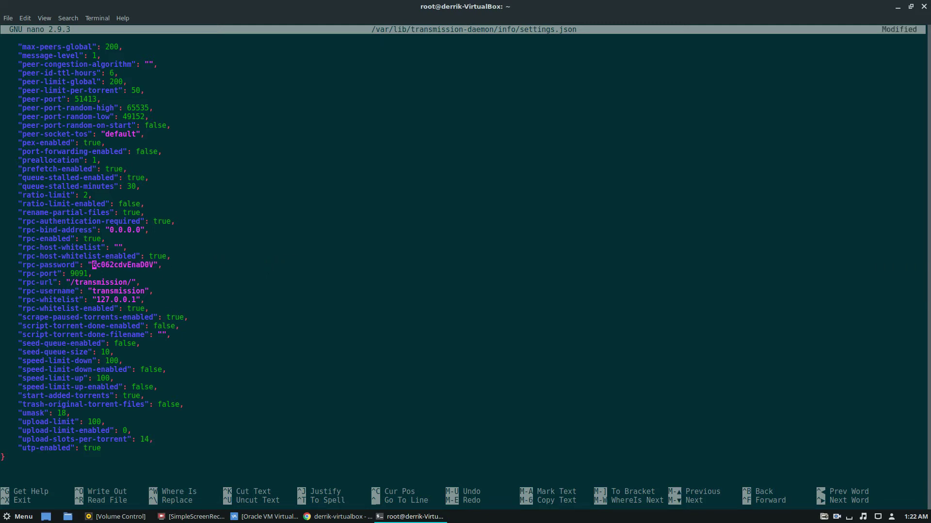
{"action": "key", "text": "Delete"}
{"action": "key", "text": "Delete"}
{"action": "key", "text": "Delete"}
{"action": "key", "text": "Delete"}
{"action": "key", "text": "Delete"}
{"action": "key", "text": "Delete"}
{"action": "key", "text": "Delete"}
{"action": "key", "text": "Delete"}
{"action": "key", "text": "Delete"}
{"action": "key", "text": "Delete"}
{"action": "type", "text": "123456"}
Extend the rpc-whitelist value to read "127.0.0.1,192.168.*.*".
{"action": "key", "text": "Down"}
{"action": "key", "text": "Down"}
{"action": "key", "text": "Down"}
{"action": "key", "text": "Down"}
{"action": "key", "text": "Right"}
{"action": "key", "text": "Right"}
{"action": "key", "text": "Right"}
{"action": "key", "text": "Right"}
{"action": "type", "text": ","}
{"action": "type", "text": "192."}
{"action": "key", "text": "BackSpace"}
{"action": "key", "text": "BackSpace"}
{"action": "key", "text": "BackSpace"}
{"action": "key", "text": "BackSpace"}
{"action": "key", "text": "BackSpace"}
{"action": "key", "text": "End"}
{"action": "type", "text": "\"192.168."}
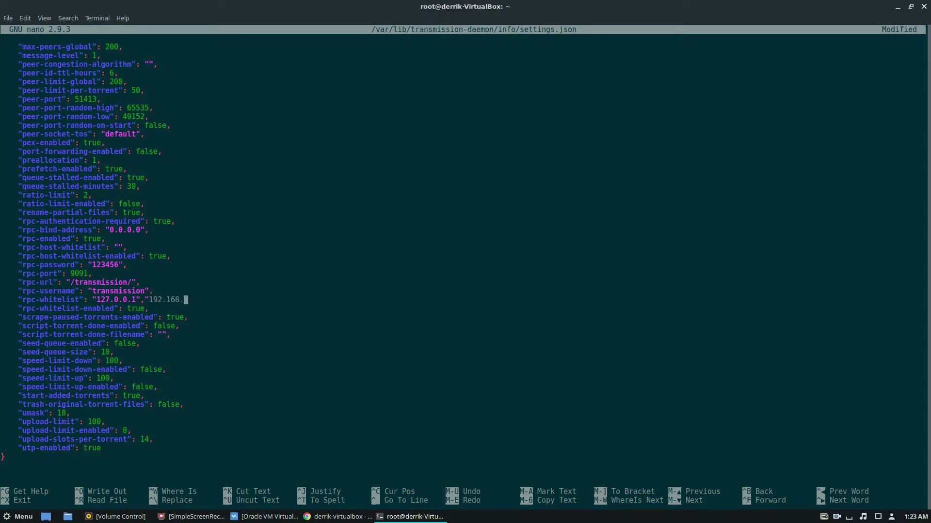
{"action": "type", "text": "*.*\""}
{"action": "key", "text": "BackSpace"}
{"action": "key", "text": "Left"}
{"action": "key", "text": "Left"}
{"action": "key", "text": "Left"}
{"action": "key", "text": "Left"}
{"action": "key", "text": "Left"}
{"action": "key", "text": "Left"}
{"action": "key", "text": "Left"}
{"action": "key", "text": "Left"}
{"action": "key", "text": "Left"}
{"action": "key", "text": "Left"}
{"action": "key", "text": "Left"}
{"action": "key", "text": "Left"}
{"action": "key", "text": "Delete"}
{"action": "key", "text": "Left"}
{"action": "key", "text": "BackSpace"}
{"action": "key", "text": "Right"}
{"action": "key", "text": "Right"}
{"action": "key", "text": "Right"}
{"action": "key", "text": "Right"}
{"action": "key", "text": "Right"}
{"action": "key", "text": "Right"}
{"action": "key", "text": "Right"}
{"action": "key", "text": "Right"}
{"action": "key", "text": "Right"}
{"action": "key", "text": "Right"}
{"action": "key", "text": "Right"}
{"action": "key", "text": "Right"}
{"action": "type", "text": "\""}
Write the edited settings.json to disk with Ctrl+O.
{"action": "key", "text": "ctrl+o"}
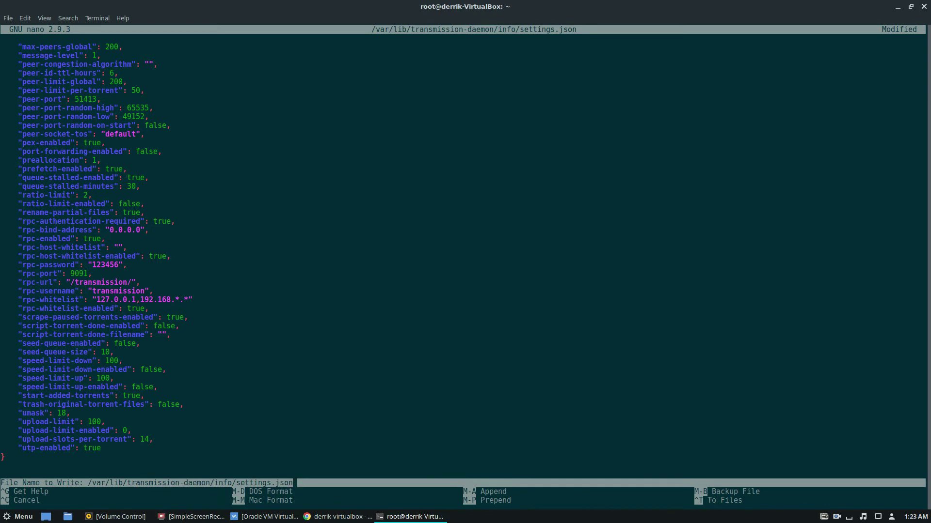
{"action": "key", "text": "Return"}
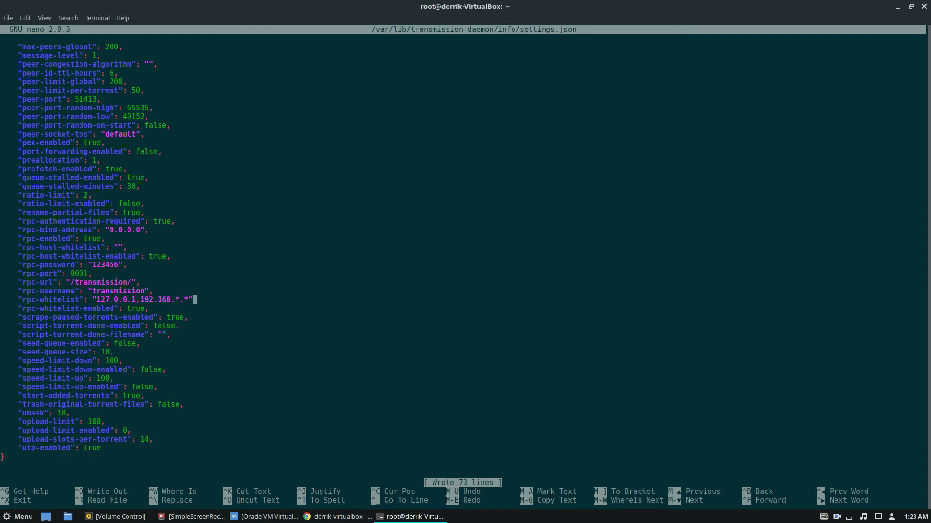
{"action": "key", "text": "ctrl+o"}
Exit nano and add the user account to the debian-transmission group with usermod.
{"action": "key", "text": "Return"}
{"action": "key", "text": "ctrl+x"}
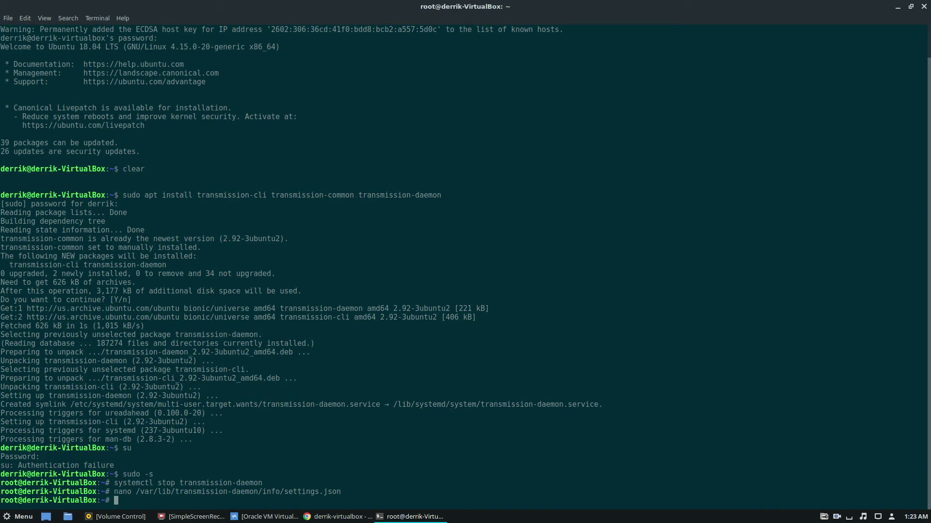
{"action": "type", "text": "usermod -a -G debian-transmission"}
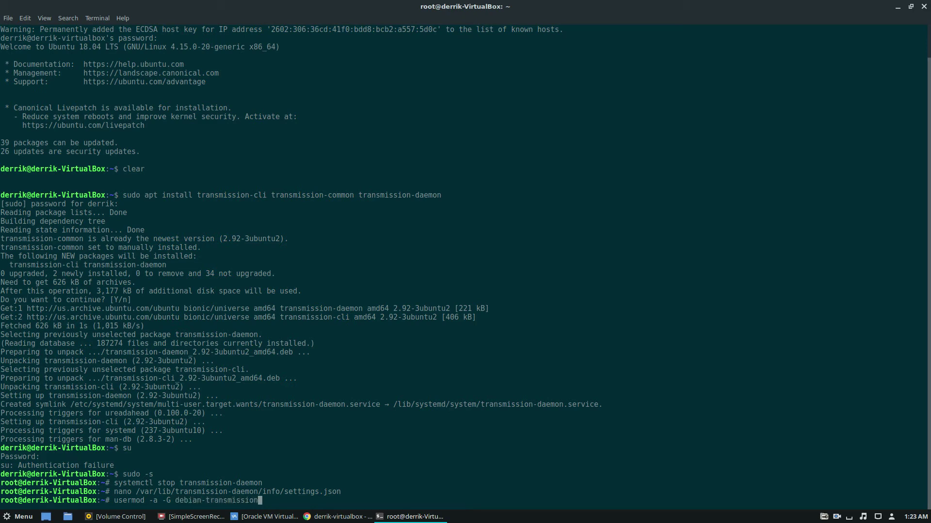
{"action": "type", "text": " oerrik"}
{"action": "key", "text": "Return"}
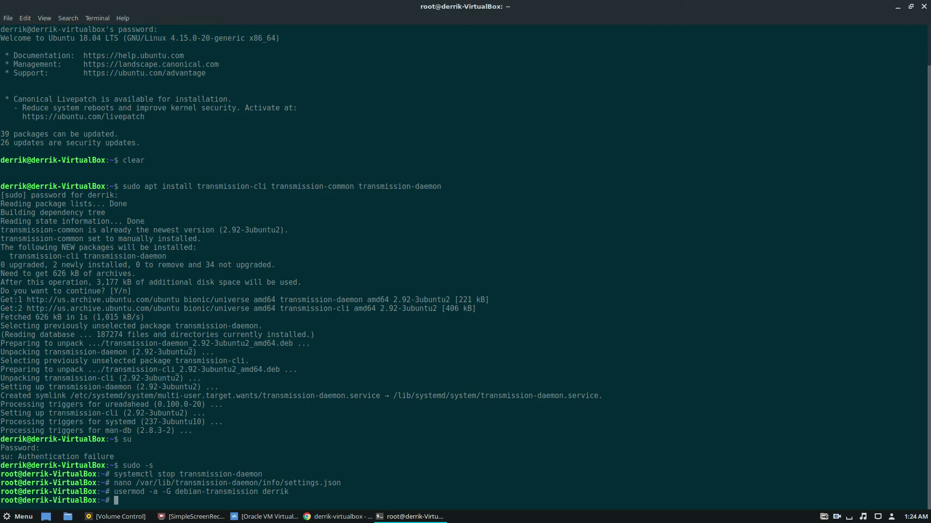
Try starting transmission-daemon with systemctl, which fails, and clear the prompt.
{"action": "type", "text": "systemctl start rransmission-daemon"}
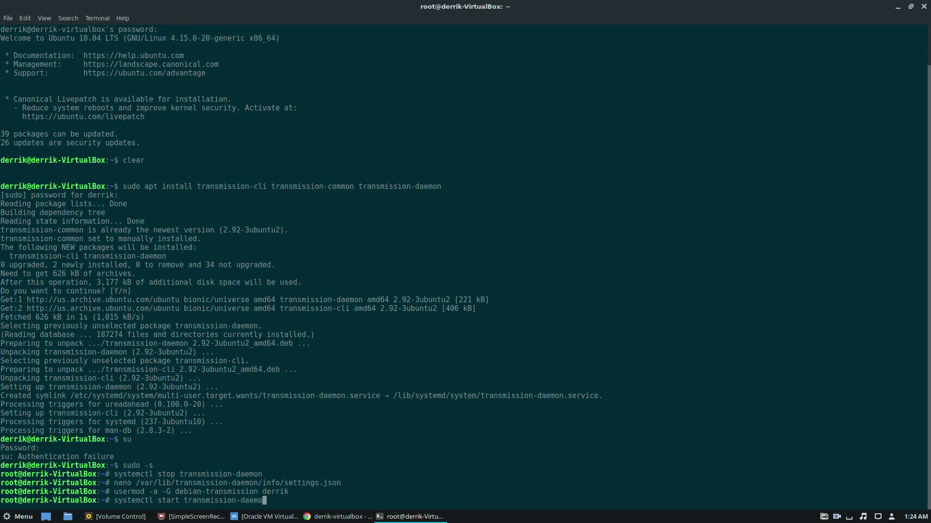
{"action": "key", "text": "Return"}
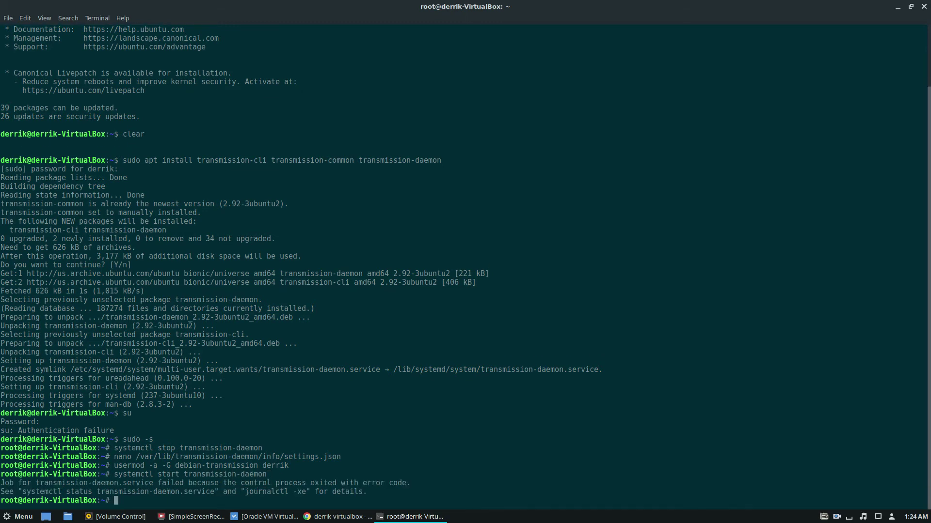
{"action": "key", "text": "Up"}
{"action": "key", "text": "Down"}
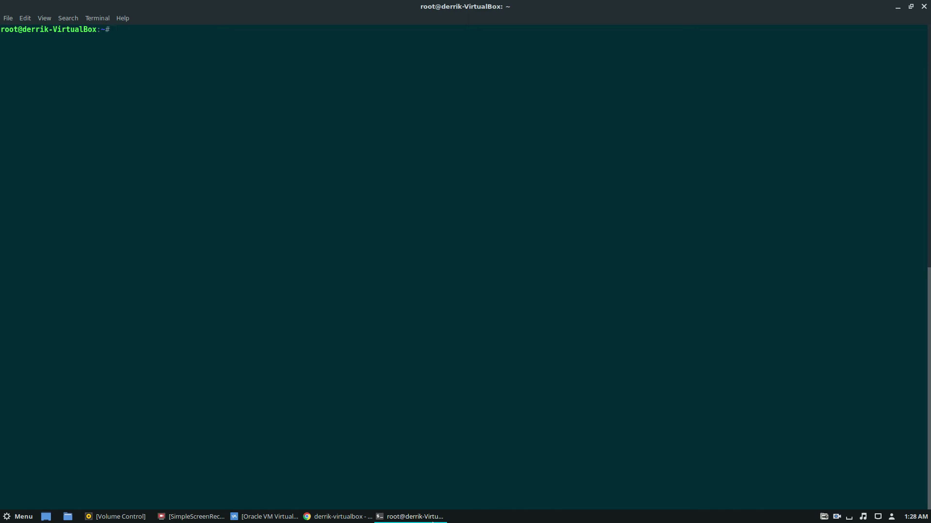
Load the Transmission web interface on port 9091 in the browser.
{"action": "left_click", "coordinate": [897, 7]}
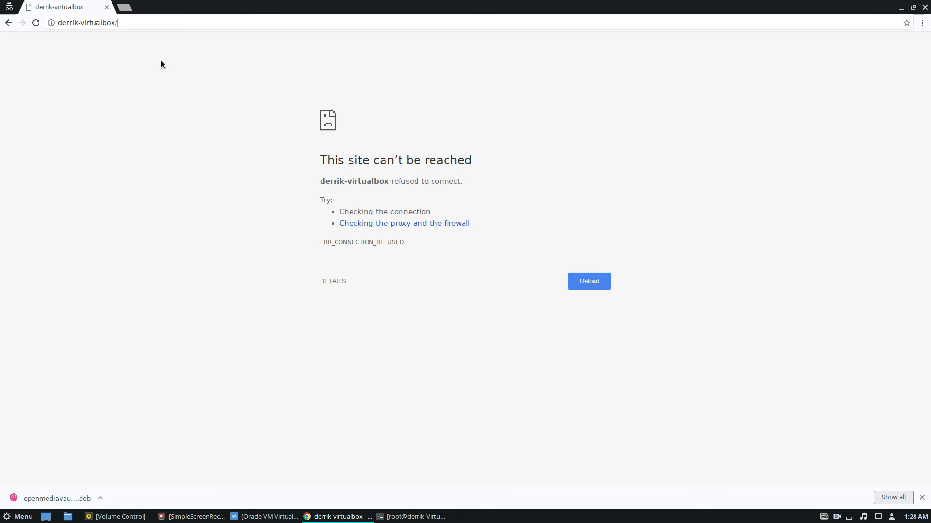
{"action": "key", "text": "BackSpace"}
{"action": "type", "text": ":9091"}
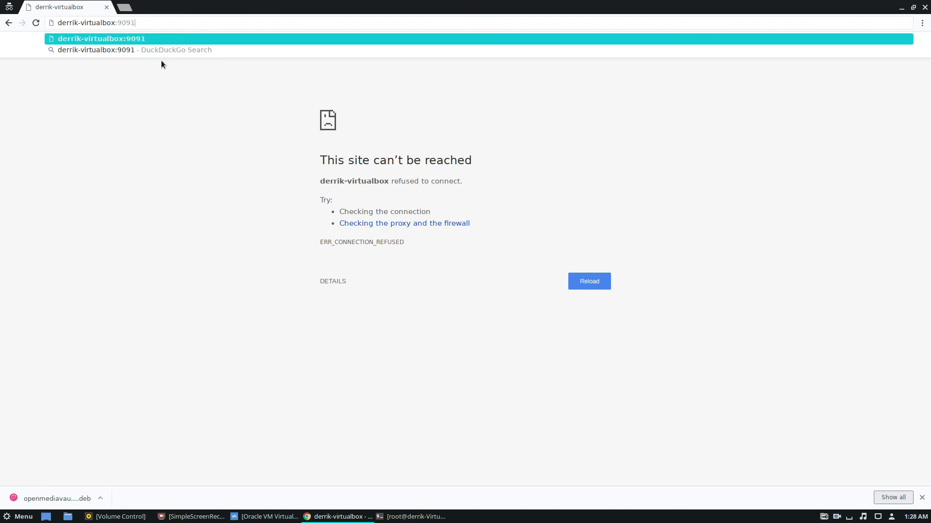
{"action": "key", "text": "Return"}
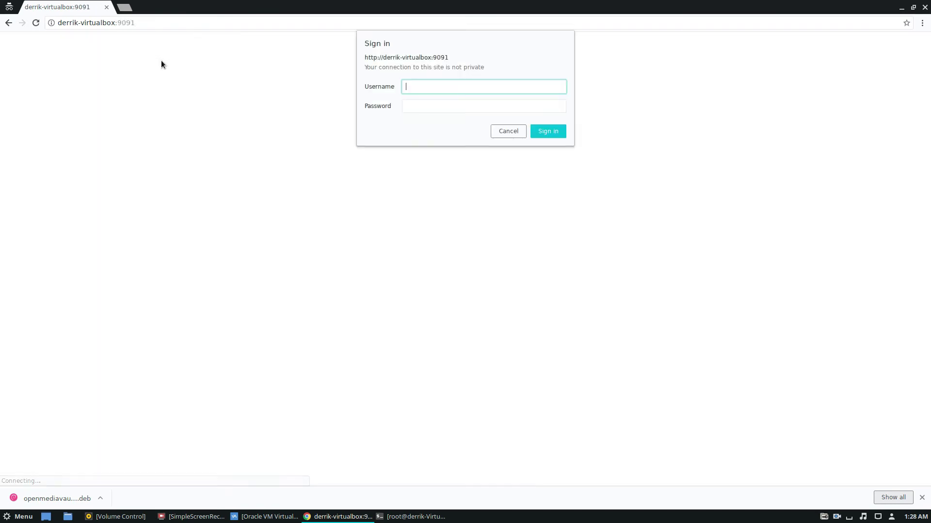
Sign in with the username transmission and the configured RPC password.
{"action": "type", "text": "transmission"}
{"action": "key", "text": "Tab"}
{"action": "type", "text": "t"}
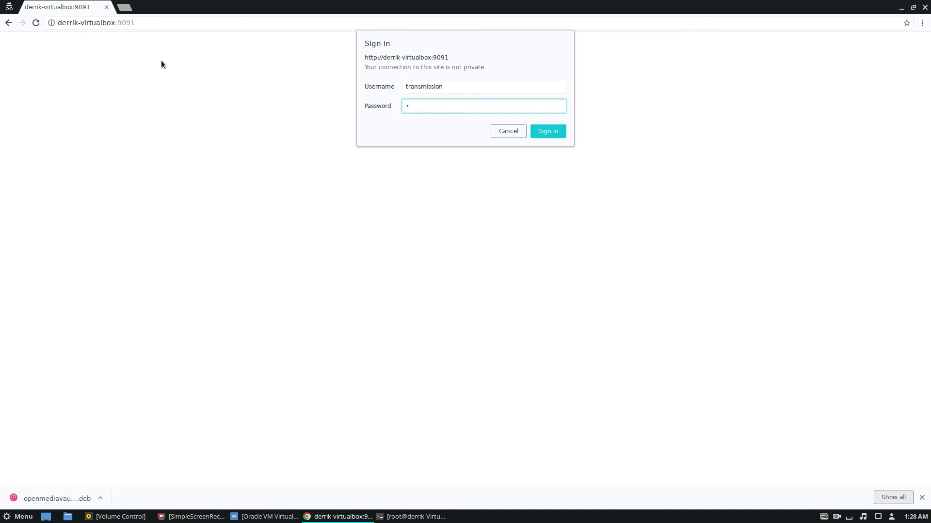
{"action": "type", "text": "orrent"}
{"action": "key", "text": "Return"}
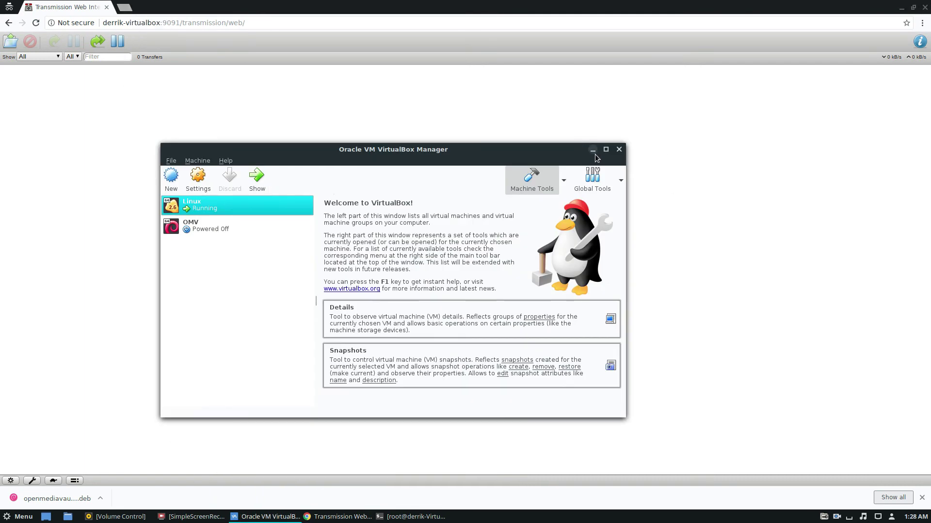
Open Ubuntu's alternative downloads page in a new private tab.
{"action": "left_click", "coordinate": [593, 150]}
{"action": "left_click", "coordinate": [125, 12]}
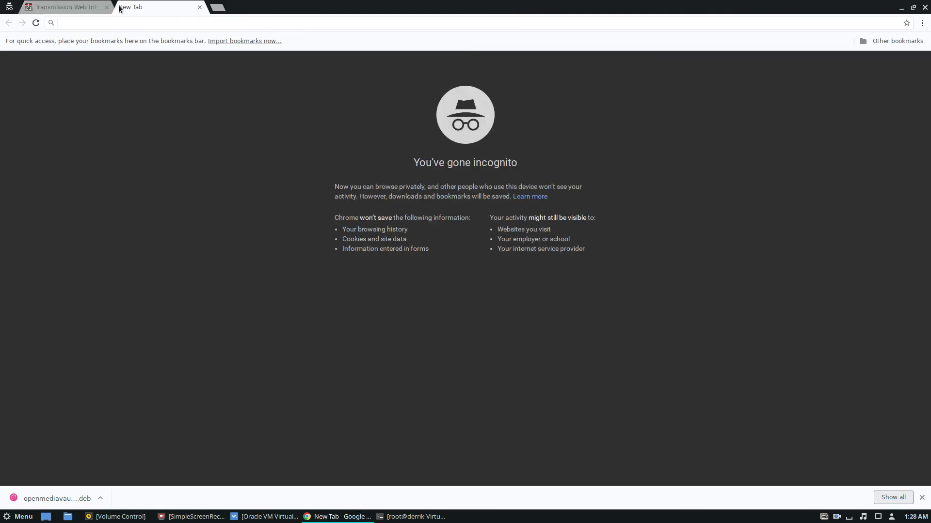
{"action": "type", "text": "ubuntu altern"}
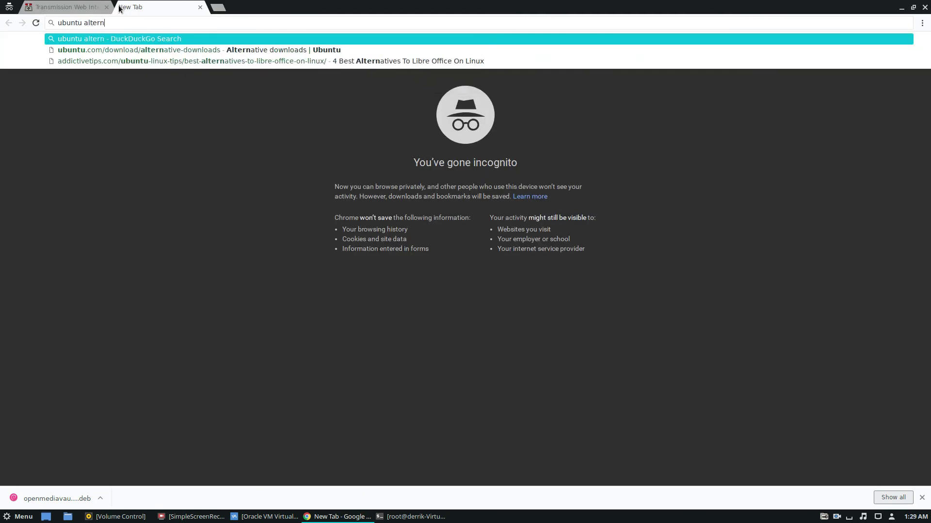
{"action": "key", "text": "Down"}
{"action": "key", "text": "Return"}
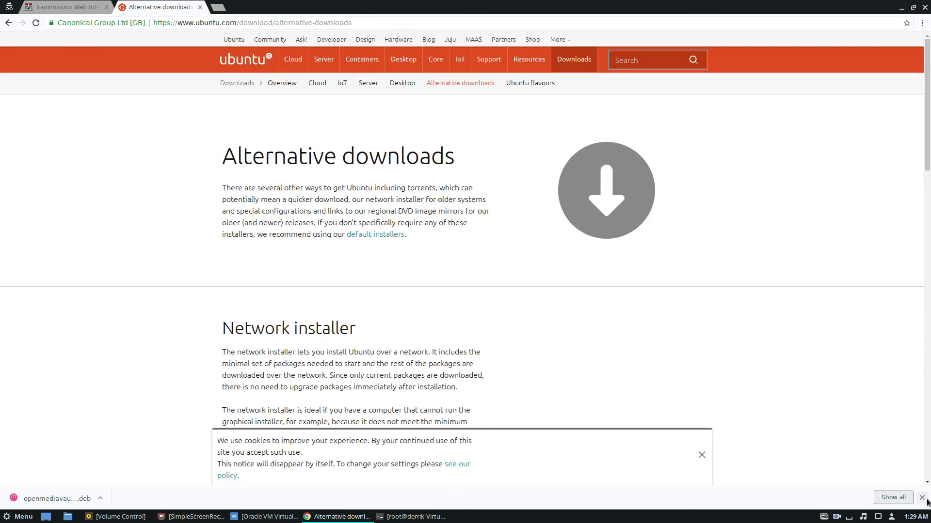
Copy the Ubuntu 18.04 Desktop torrent link address from the BitTorrent section.
{"action": "scroll", "coordinate": [664, 439], "scroll_direction": "down", "scroll_amount": 3}
{"action": "left_click", "coordinate": [701, 480]}
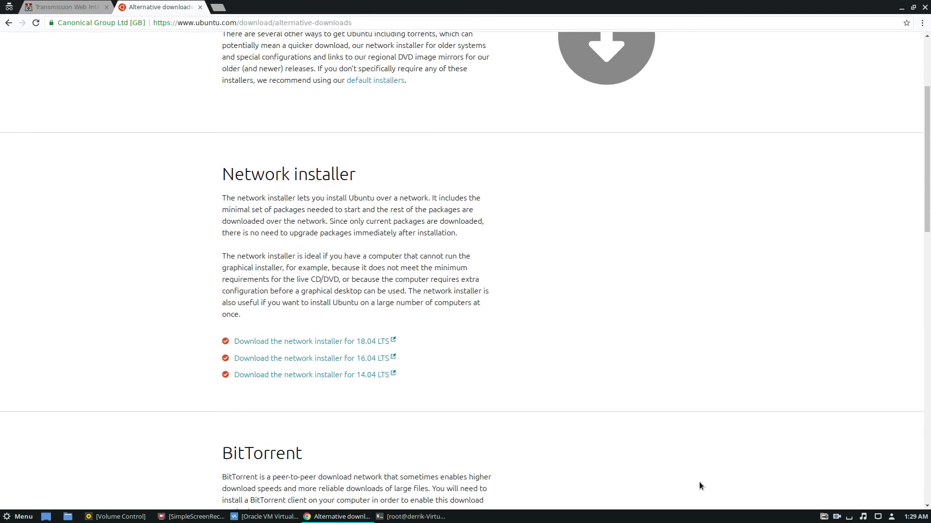
{"action": "scroll", "coordinate": [373, 358], "scroll_direction": "down", "scroll_amount": 5}
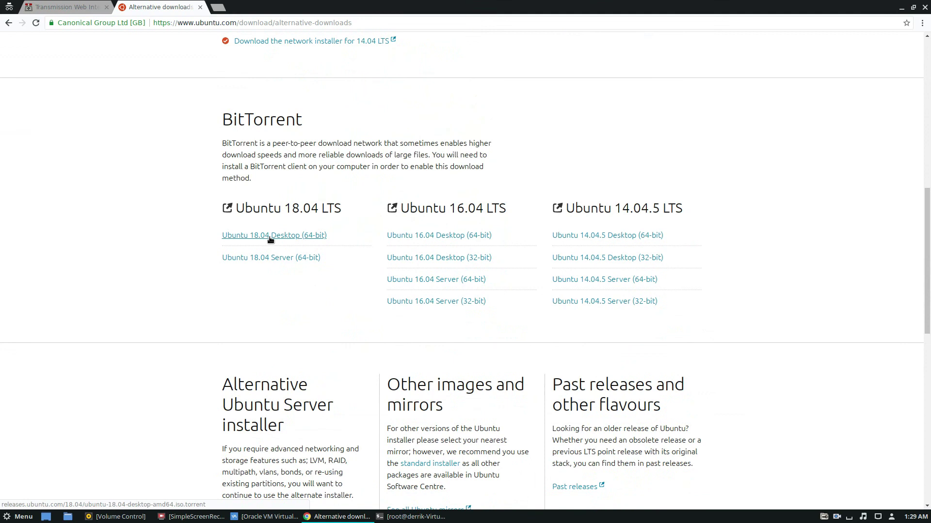
{"action": "right_click", "coordinate": [270, 239]}
{"action": "left_click", "coordinate": [313, 289]}
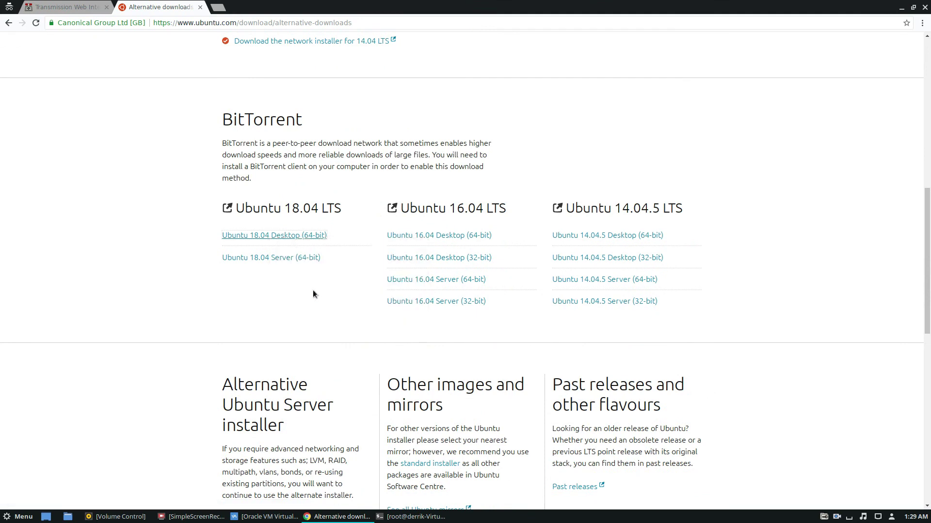
{"action": "left_click", "coordinate": [46, 8]}
Add the Ubuntu 18.04 desktop torrent so ubuntu-18.04-desktop-amd64.iso starts downloading.
{"action": "left_click", "coordinate": [10, 41]}
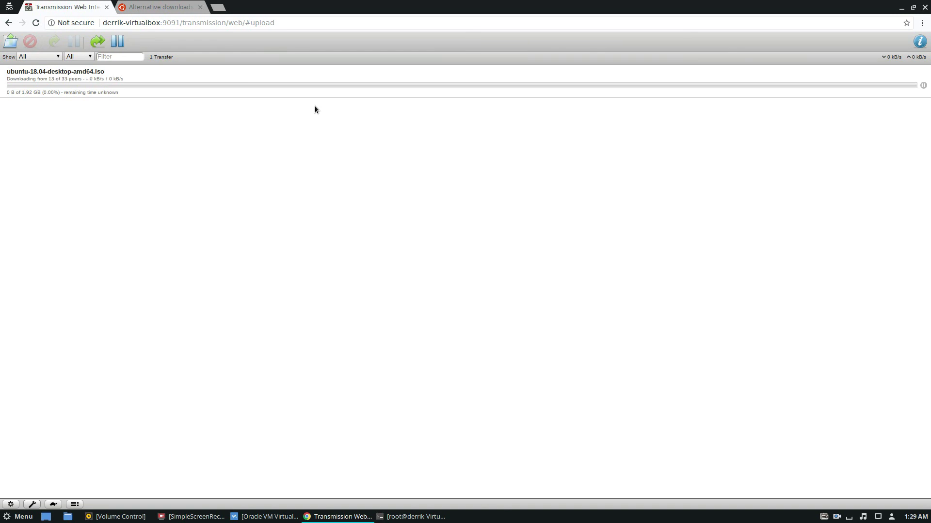
{"action": "left_click", "coordinate": [264, 516]}
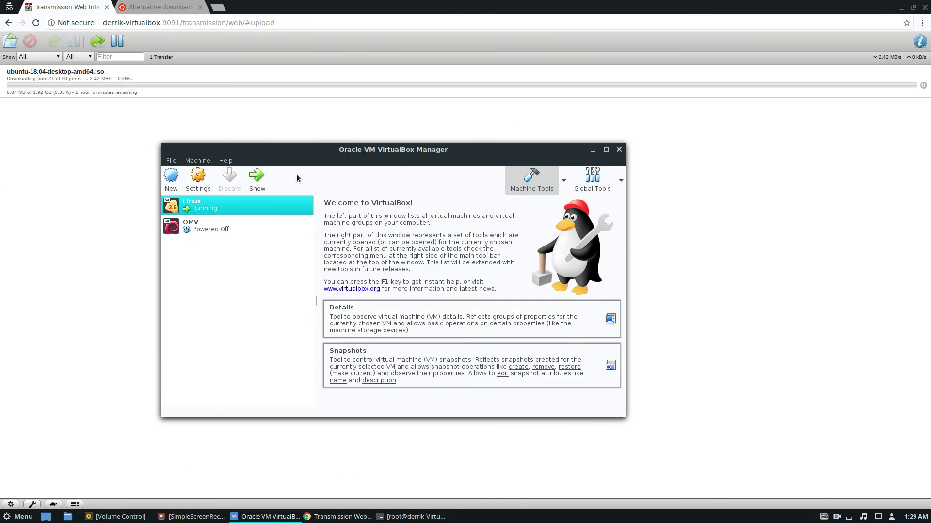
{"action": "right_click", "coordinate": [248, 203]}
{"action": "left_click", "coordinate": [490, 163]}
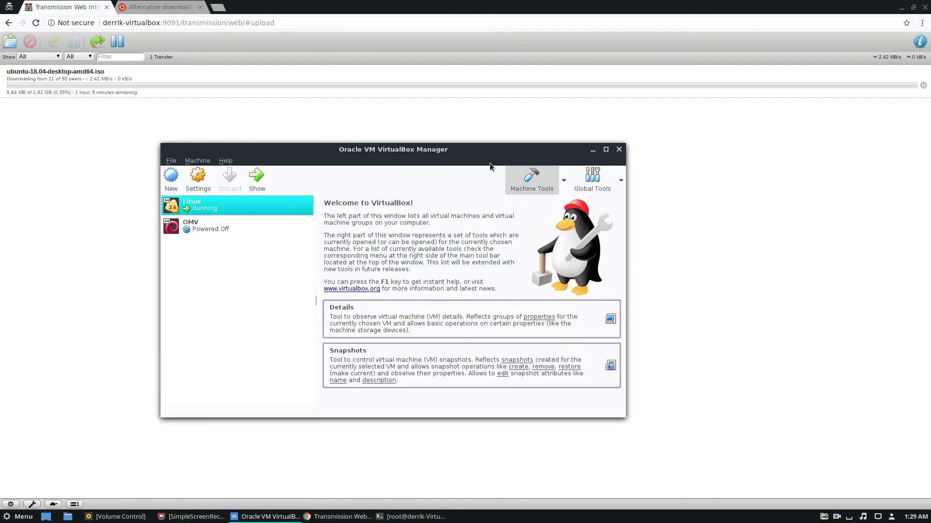
{"action": "left_click", "coordinate": [587, 150]}
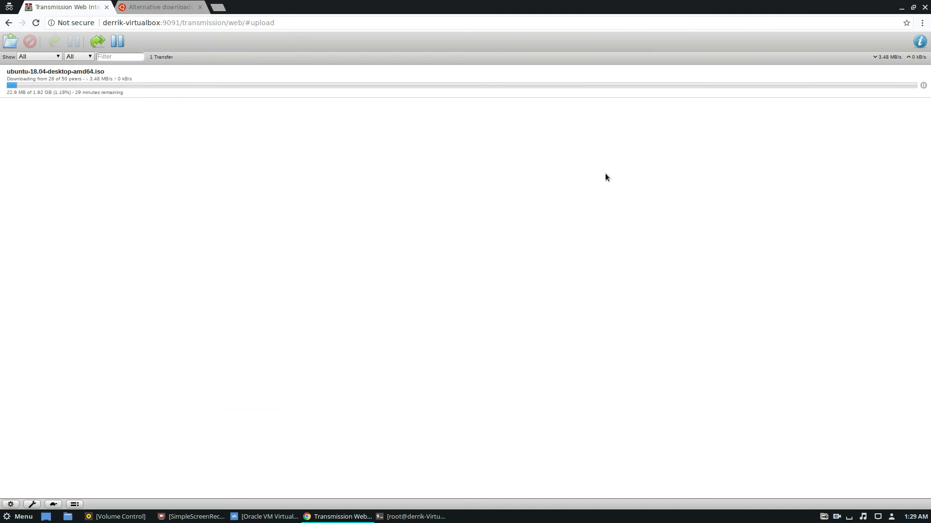